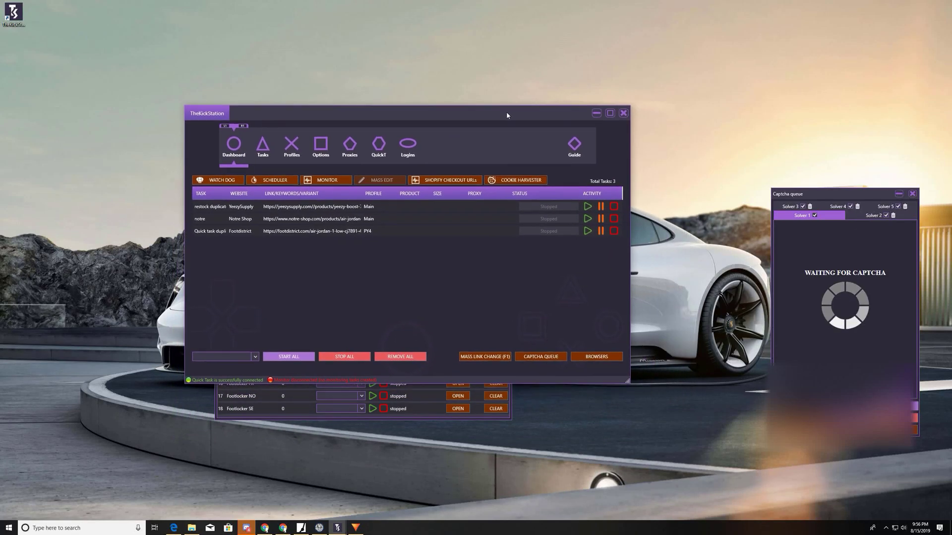
Step: Raise the Cookie harvester window and position it over the main dashboard window
left_click(426, 416)
left_click_drag(403, 172, 506, 237)
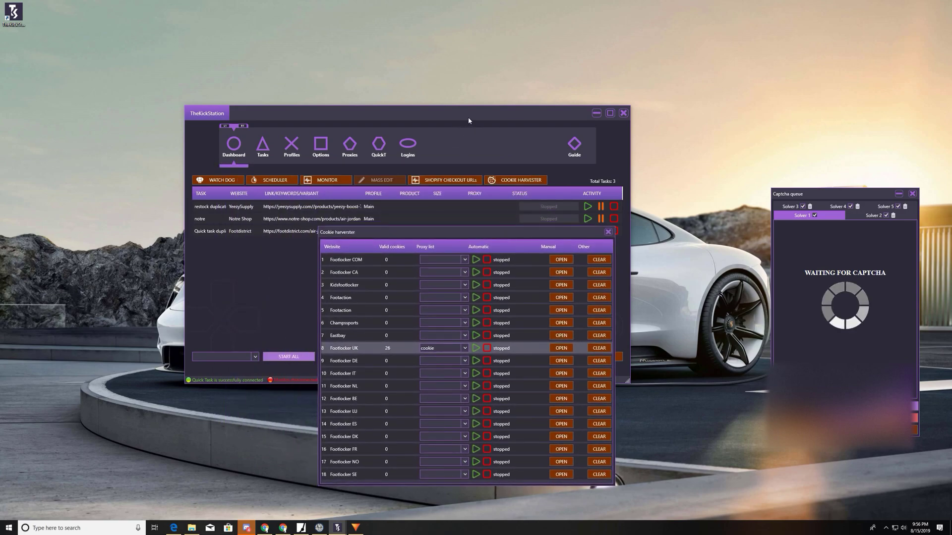
left_click_drag(466, 118, 387, 99)
left_click_drag(566, 242, 554, 174)
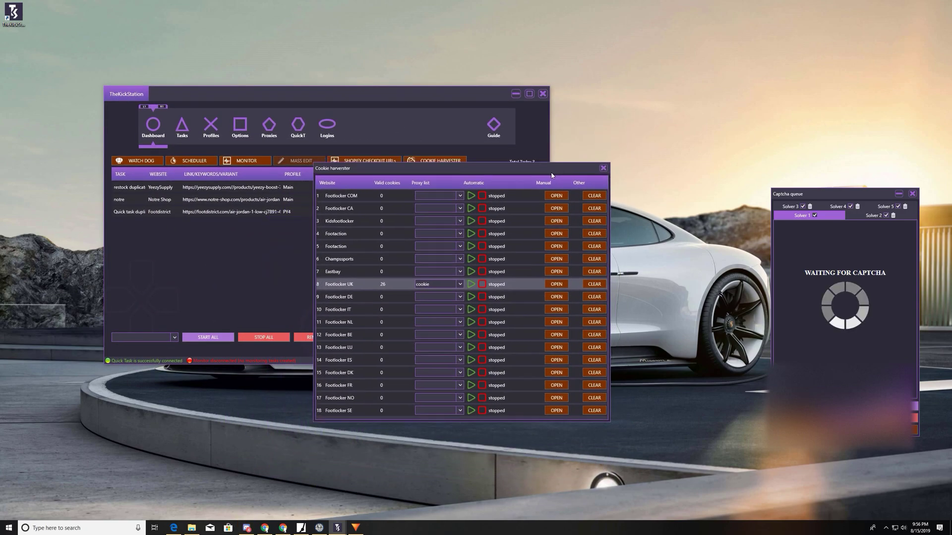
left_click_drag(554, 173, 548, 173)
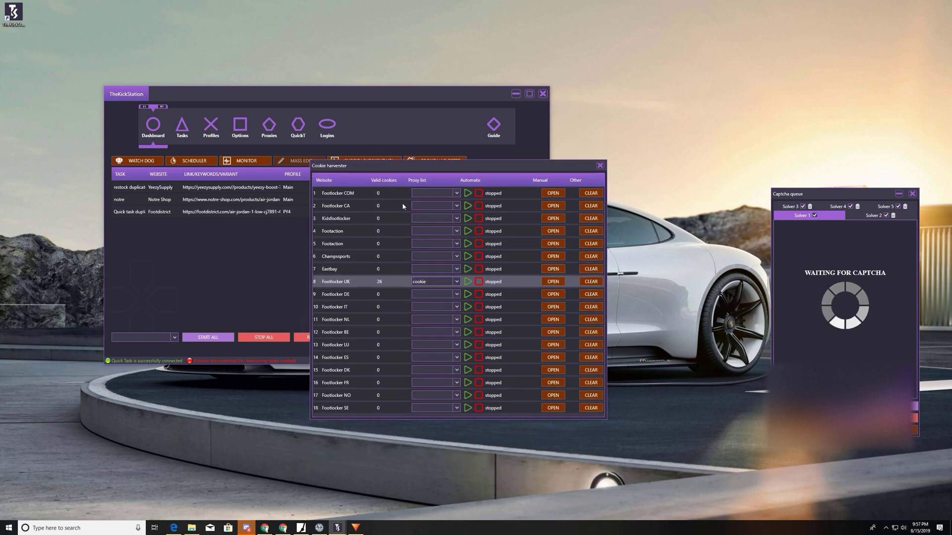
mouse_move(497, 171)
left_mouse_down()
mouse_move(457, 197)
mouse_move(465, 184)
left_mouse_up()
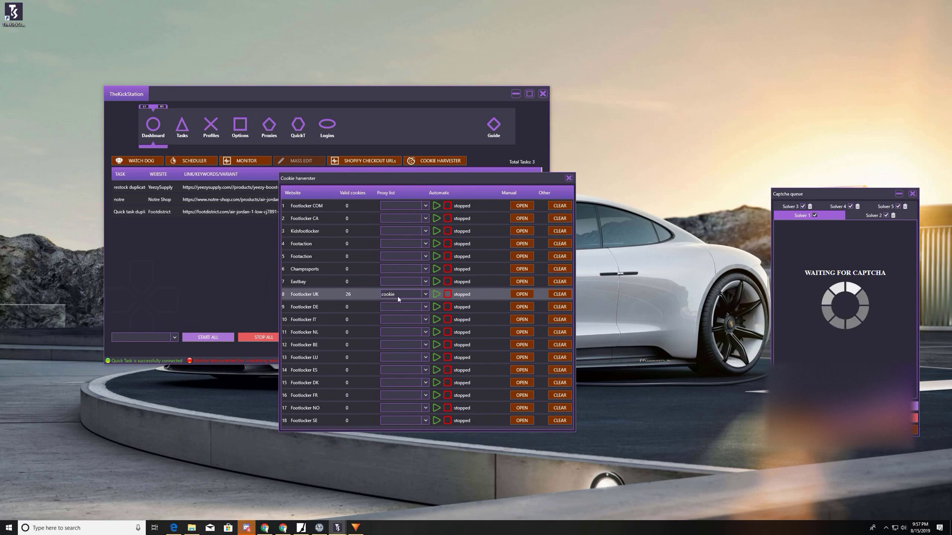
Step: Launch the Footlocker UK cookie browser, accept cookies, confirm United Kingdom and run a site search
left_click(520, 294)
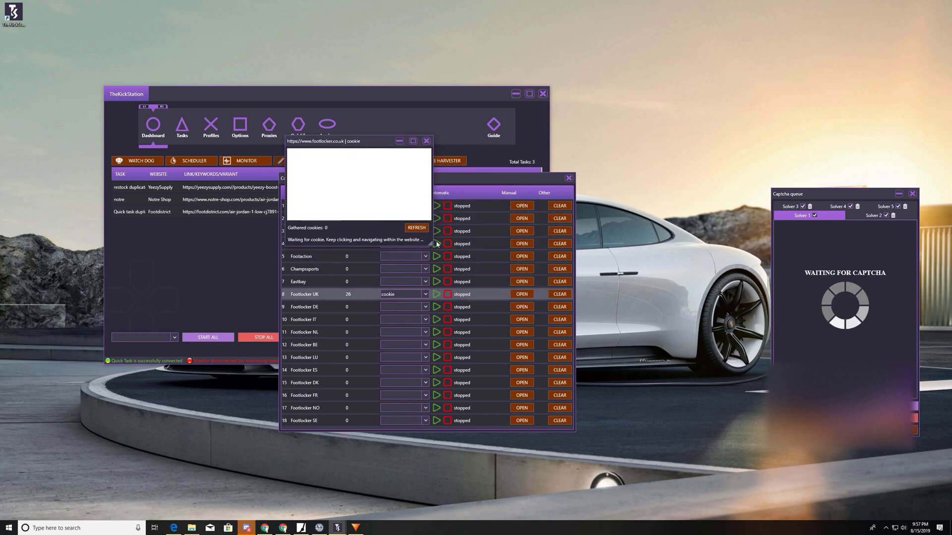
left_click_drag(435, 242, 691, 408)
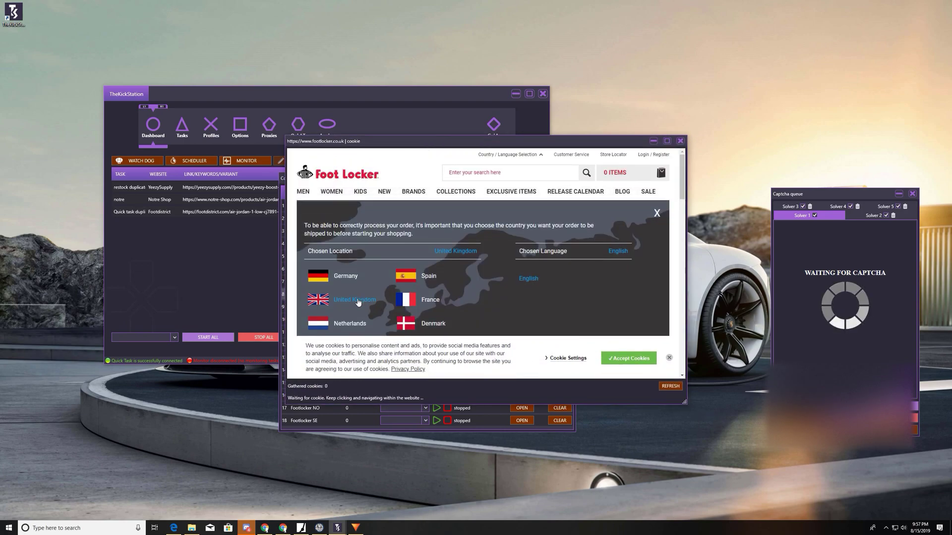
left_click(635, 359)
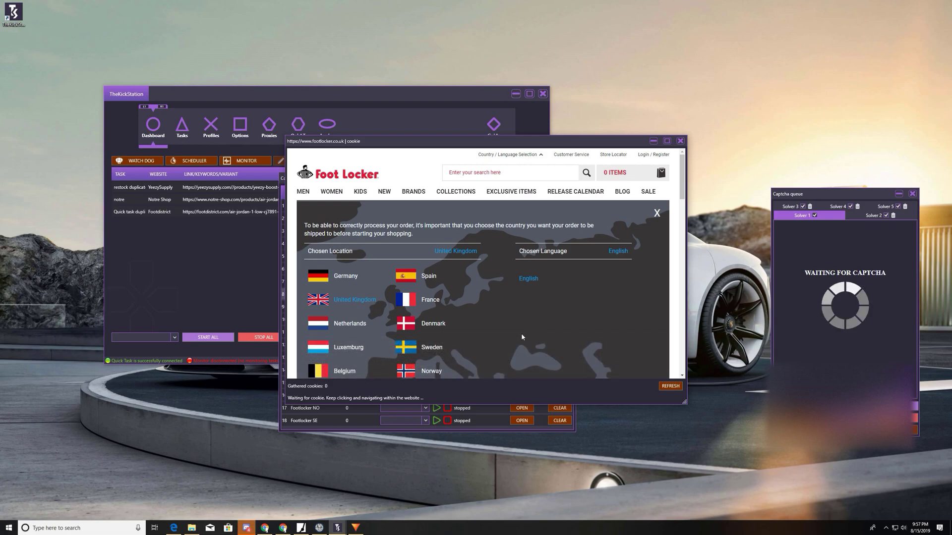
left_click(350, 301)
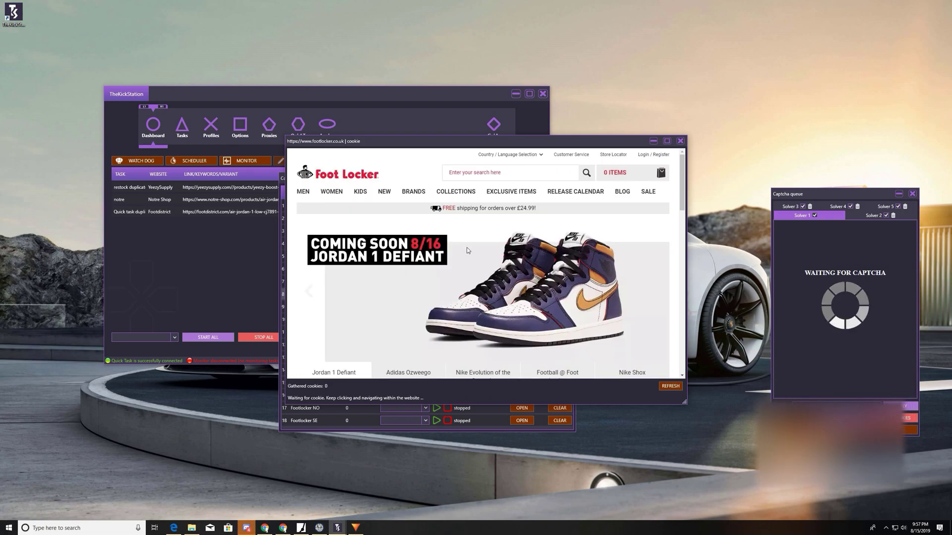
left_click(501, 175)
type("dcghdghdg")
left_click(587, 175)
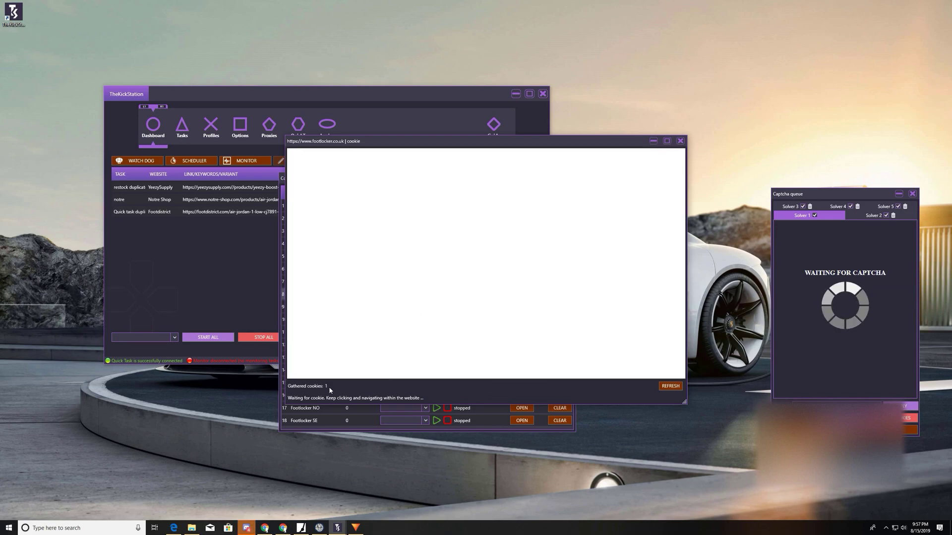
Step: Accept cookies again, choose United Kingdom and run another site search for a second cookie
left_click(397, 252)
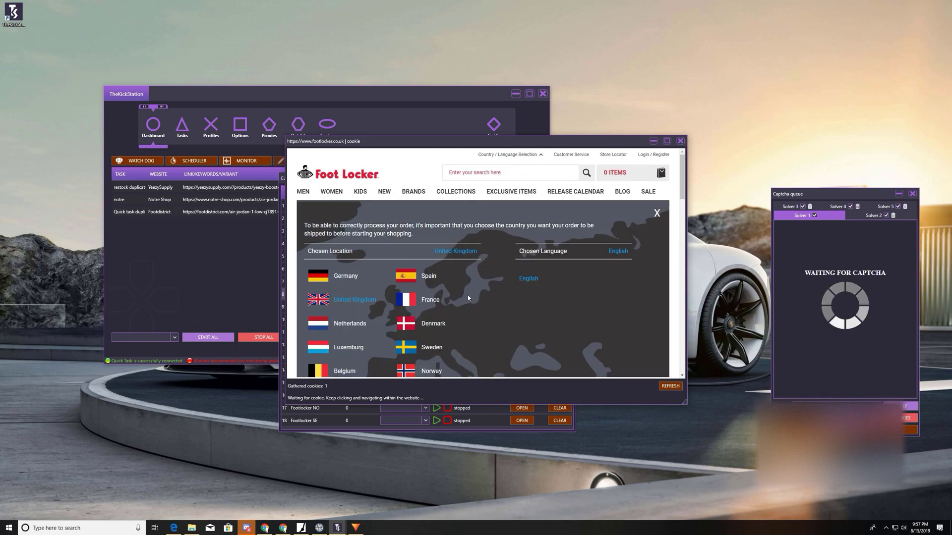
left_click(624, 360)
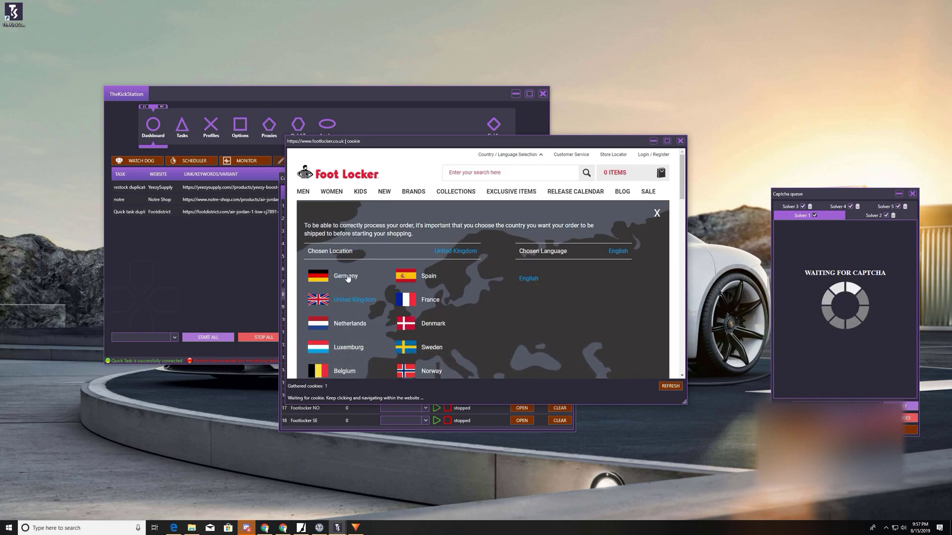
left_click(356, 300)
left_click(525, 176)
type("aaggsag")
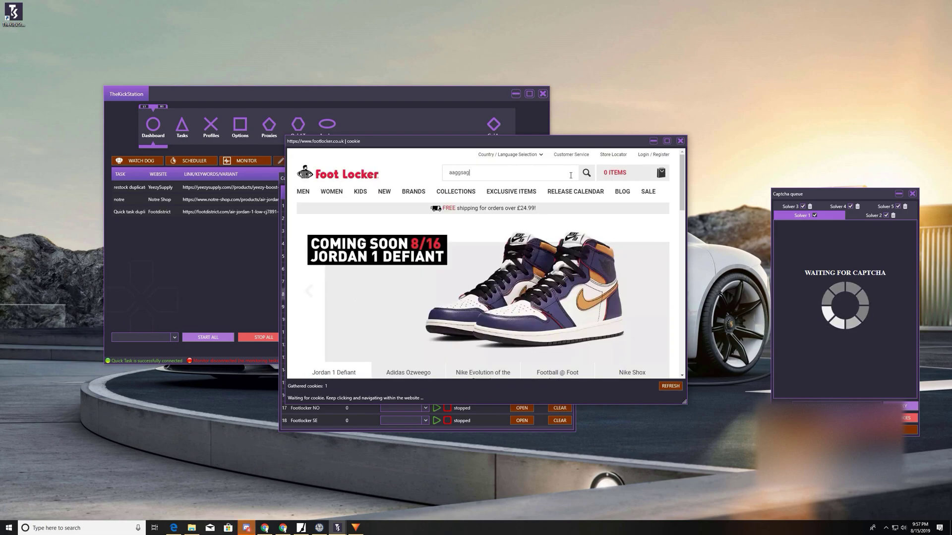
left_click(587, 173)
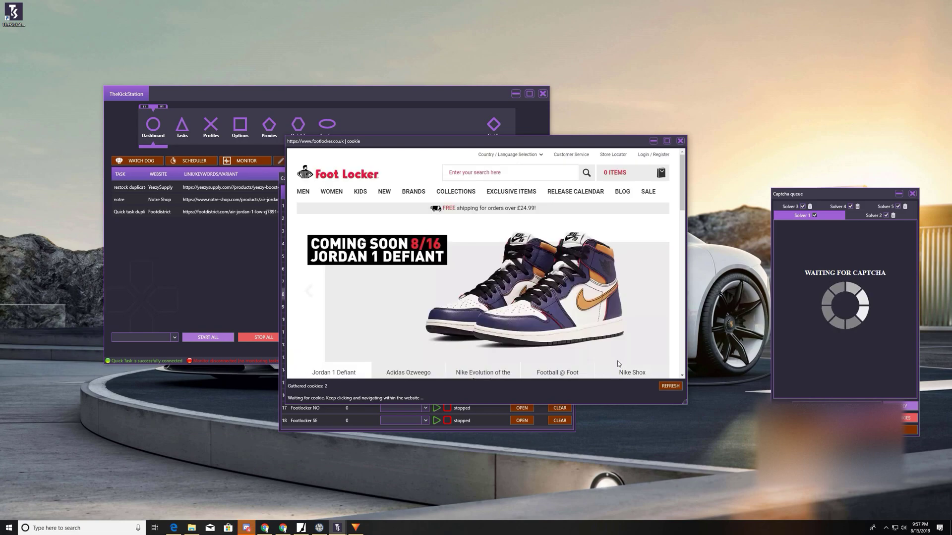
Step: Dismiss the consent banner and submit a further site search toward a third cookie
left_click(632, 365)
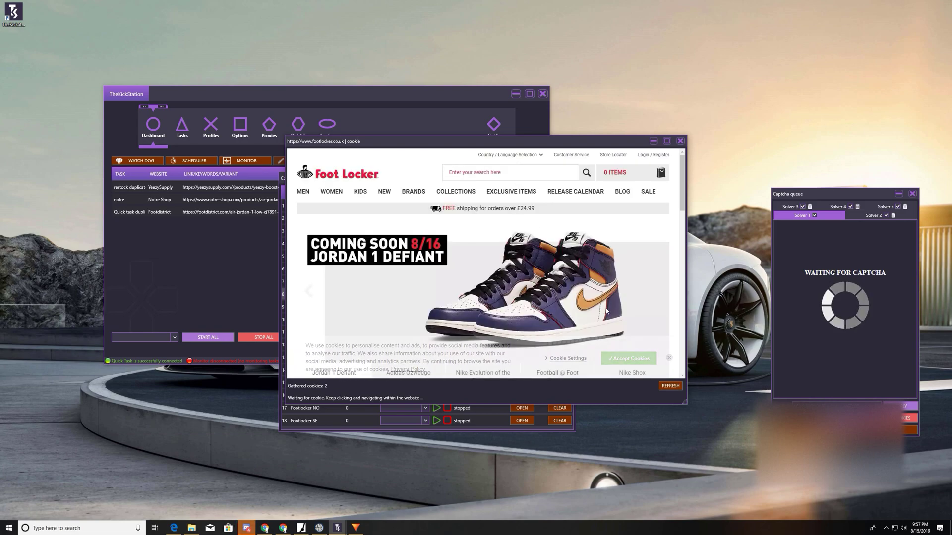
left_click(490, 172)
type("agdgdga")
key("Return")
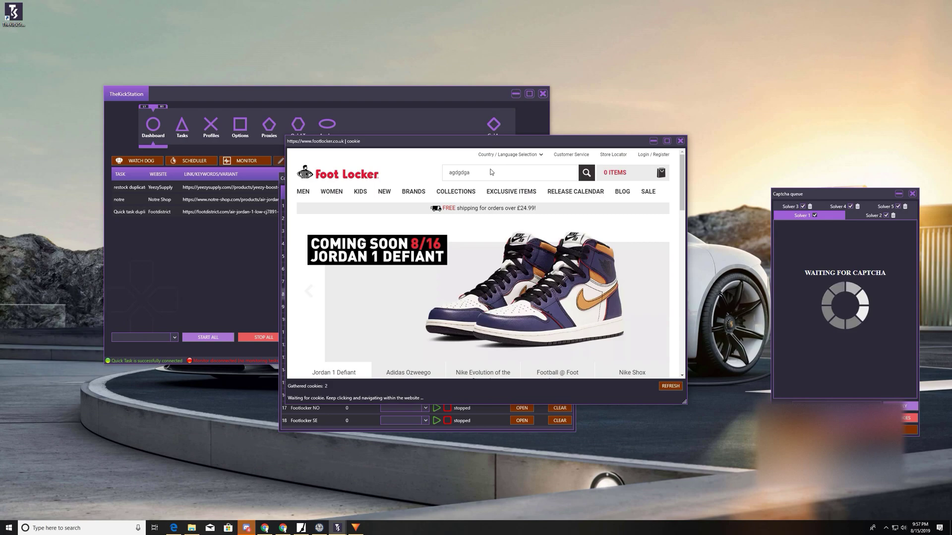